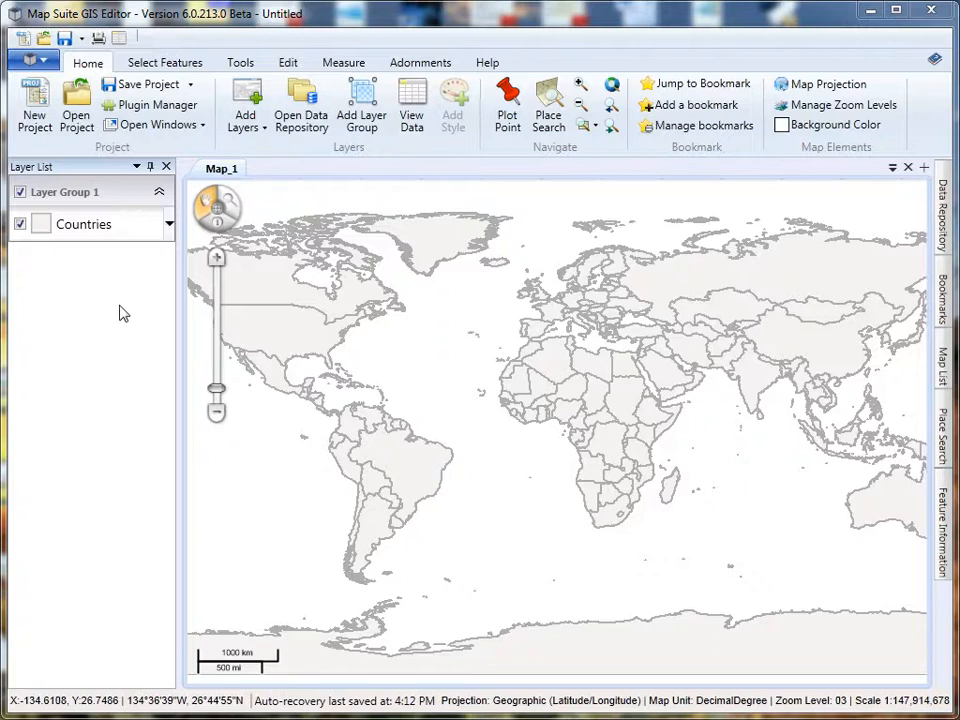
Step: Add a value style named "Landlocked Style" to the Countries layer, based on the LANDLOCKED column
double_click(43, 224)
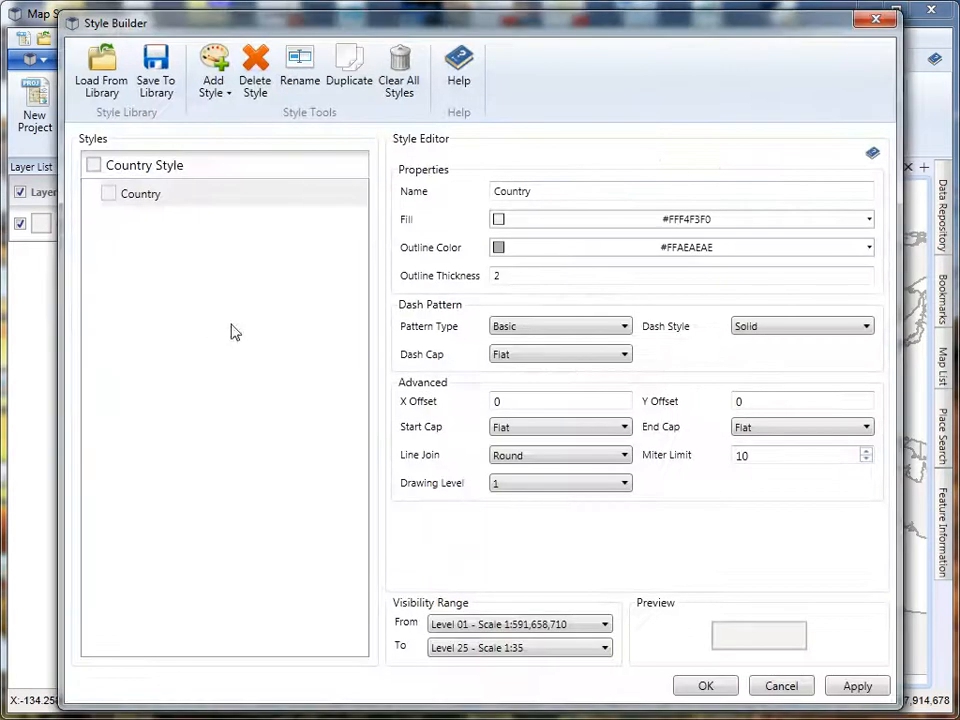
click(218, 92)
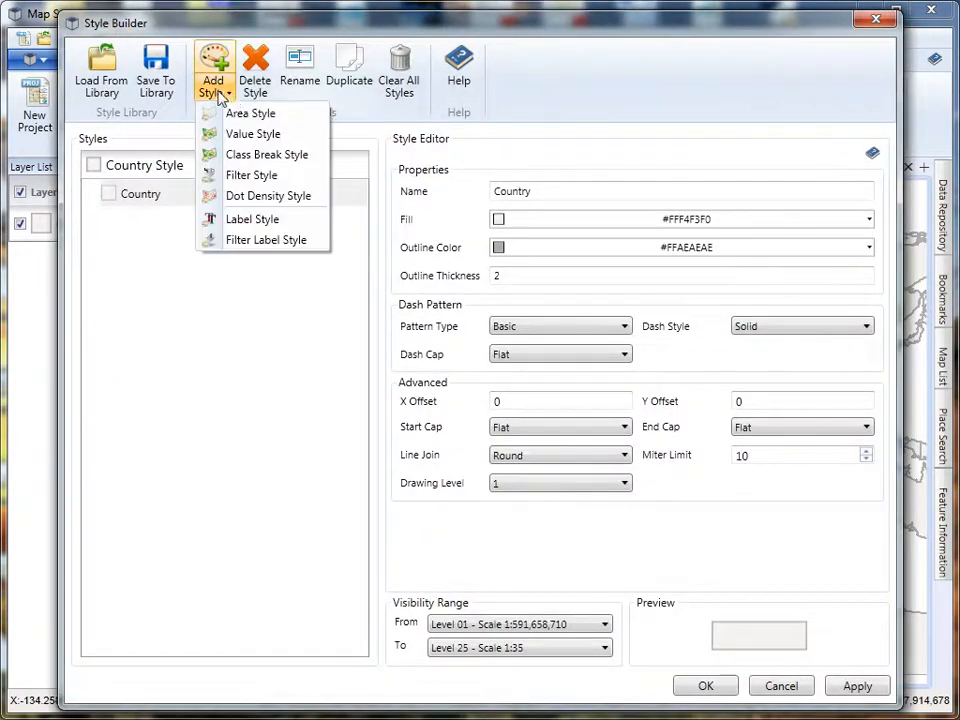
click(250, 134)
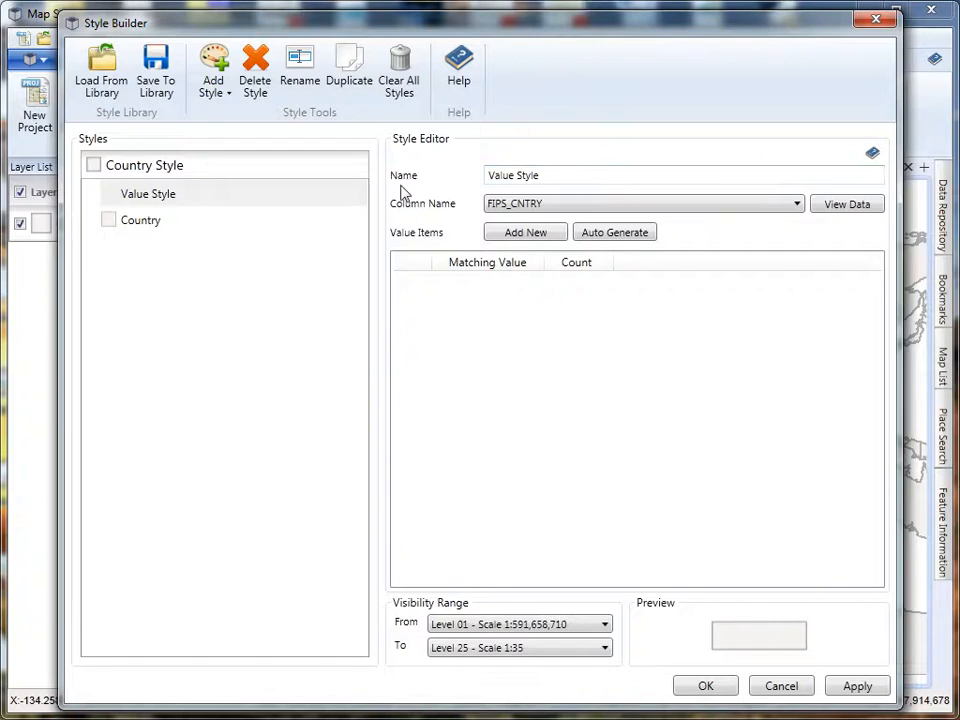
drag(559, 176, 421, 183)
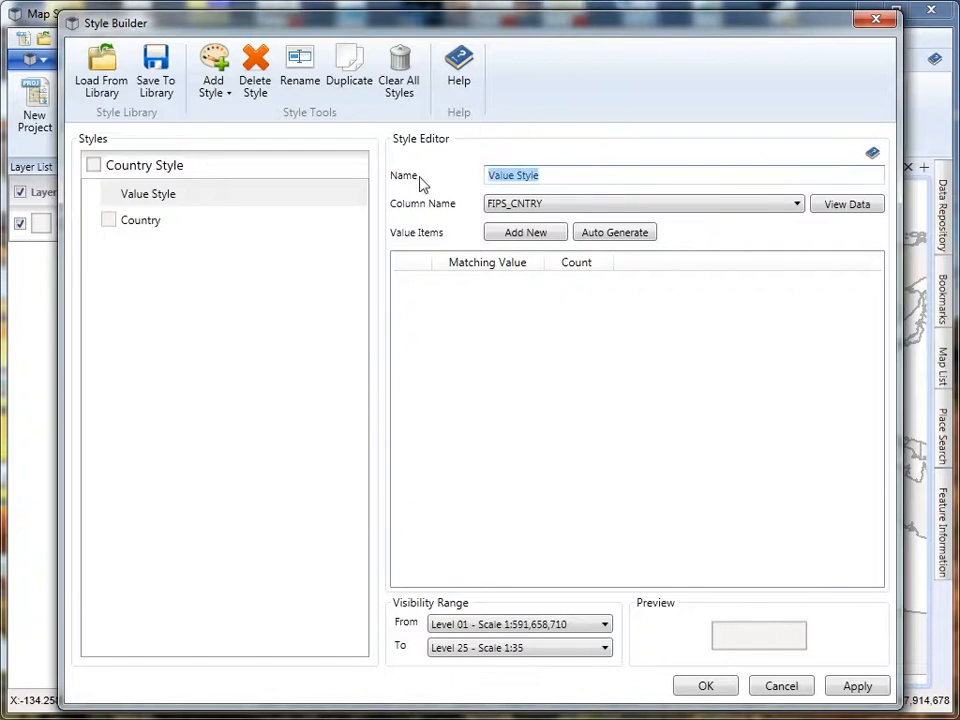
text(Landlocked)
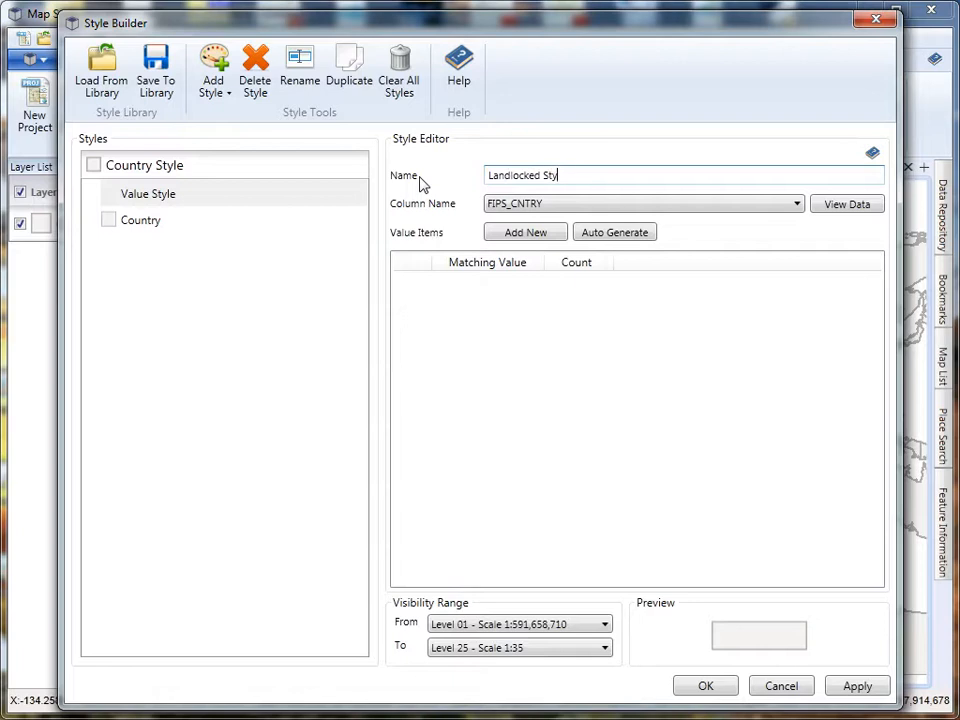
click(529, 213)
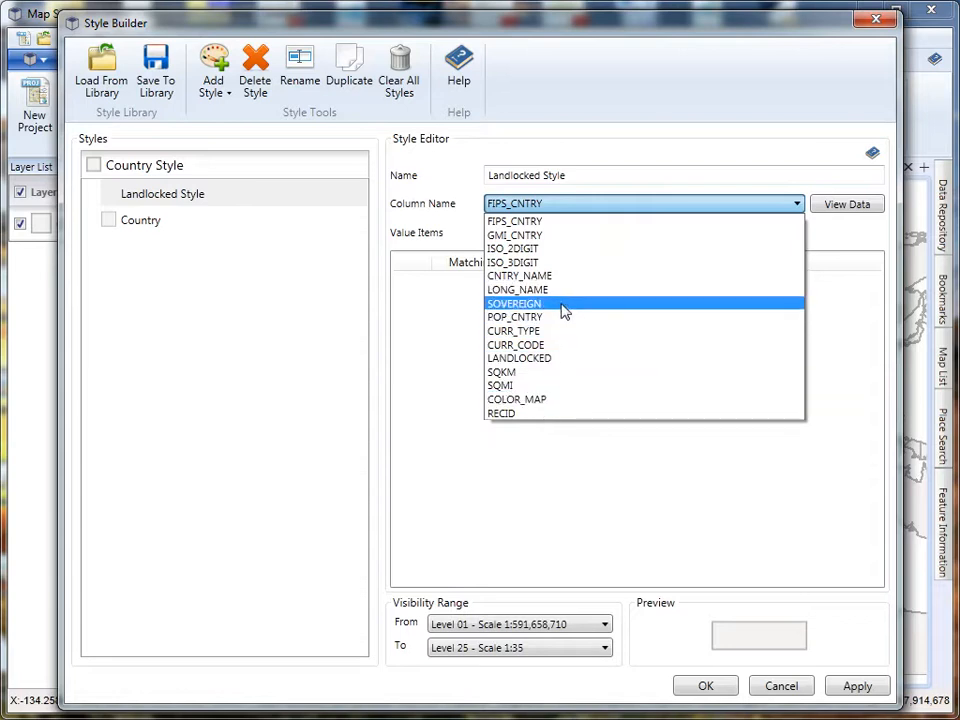
click(528, 358)
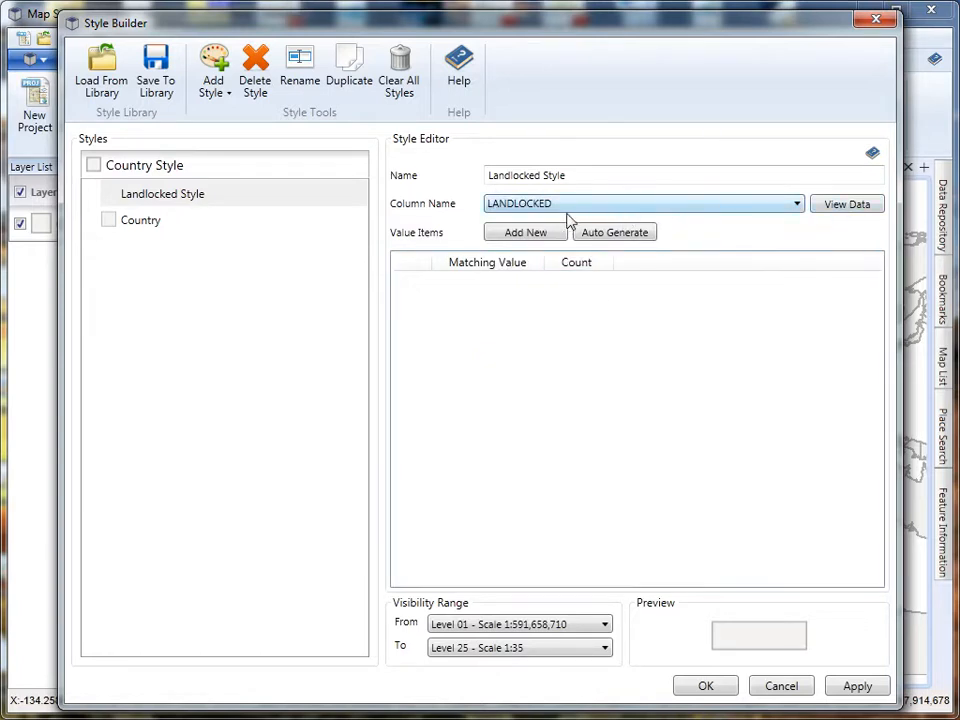
Step: Examine the LANDLOCKED column values in the Countries data table
click(858, 205)
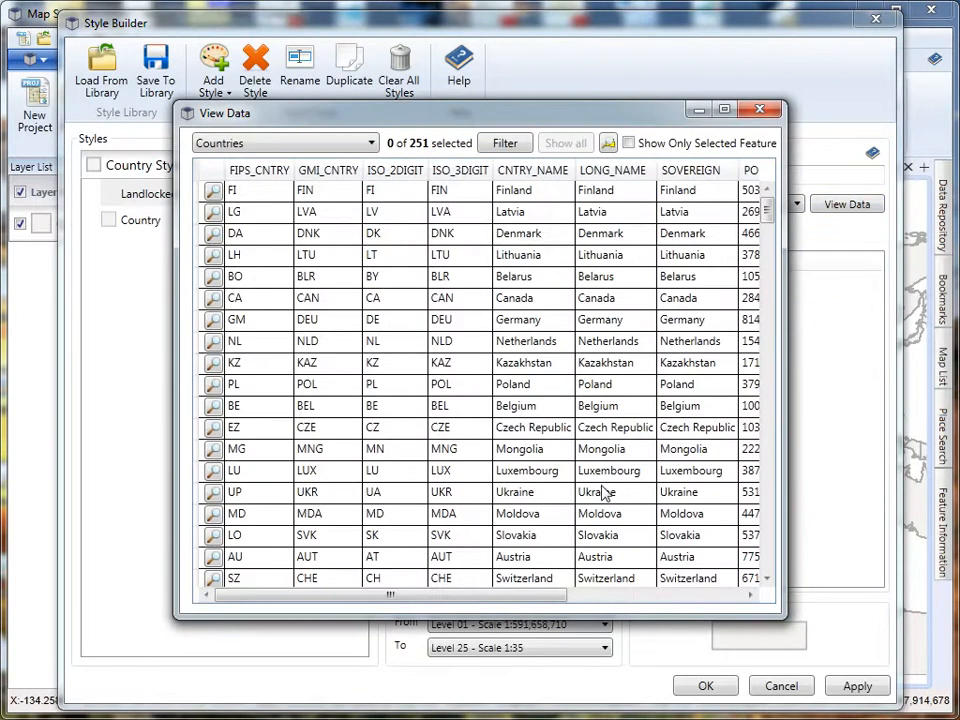
drag(531, 595, 668, 595)
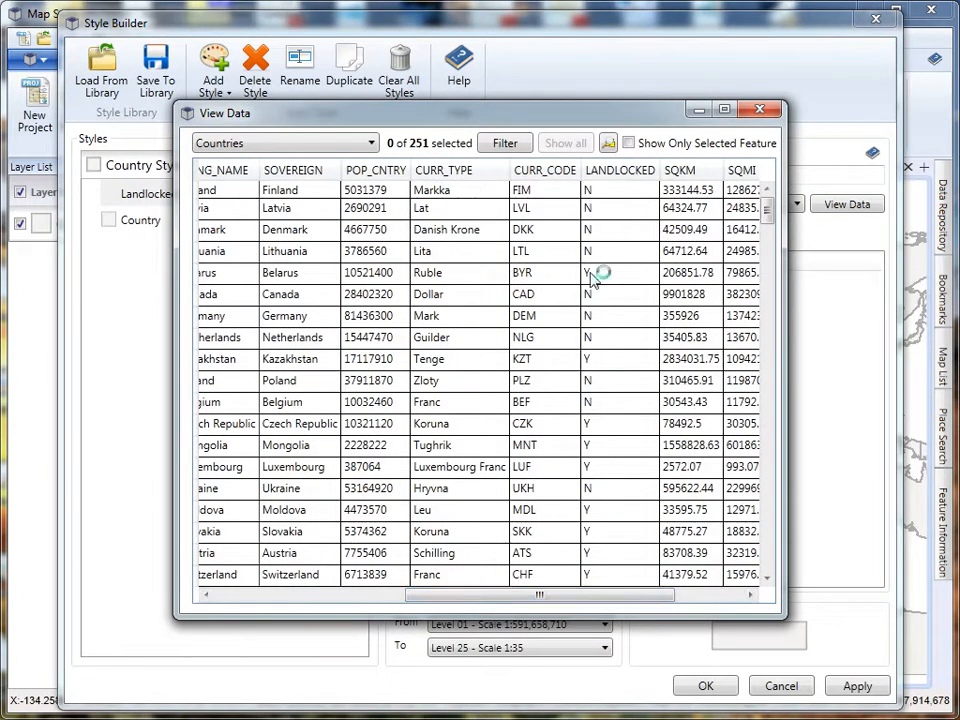
click(760, 109)
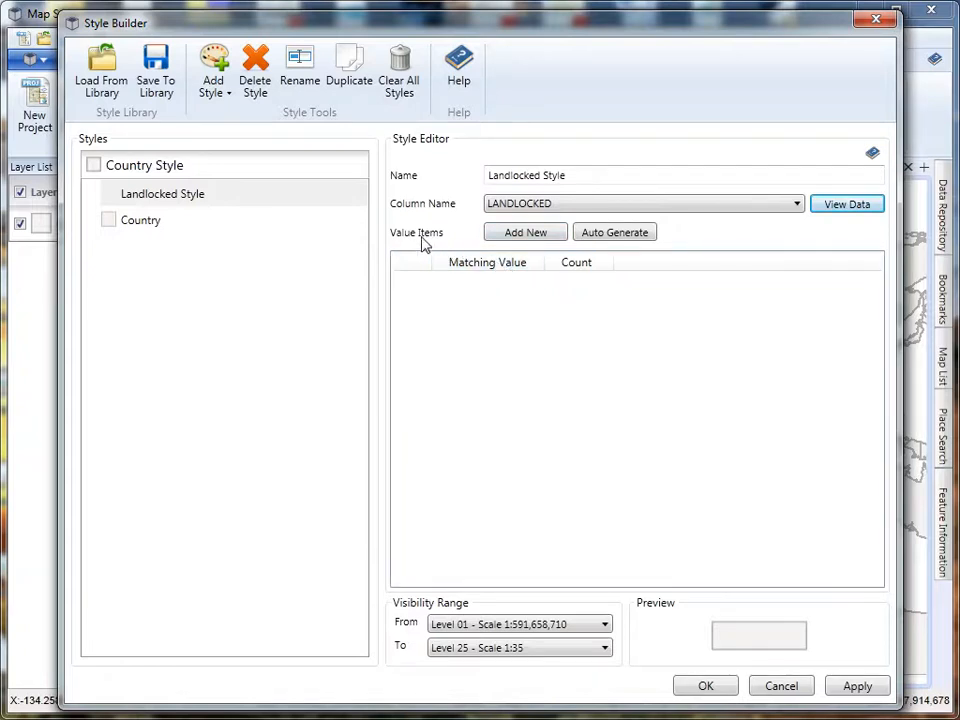
Step: Add a value item matching "Y" to Landlocked Style and apply the style to the map
click(523, 236)
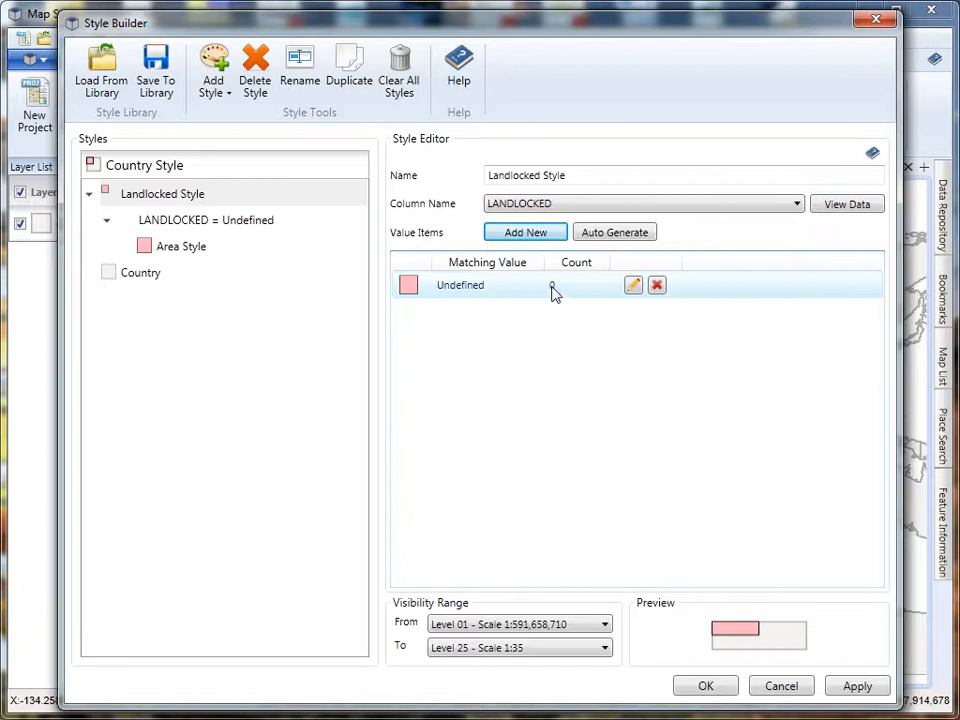
click(472, 290)
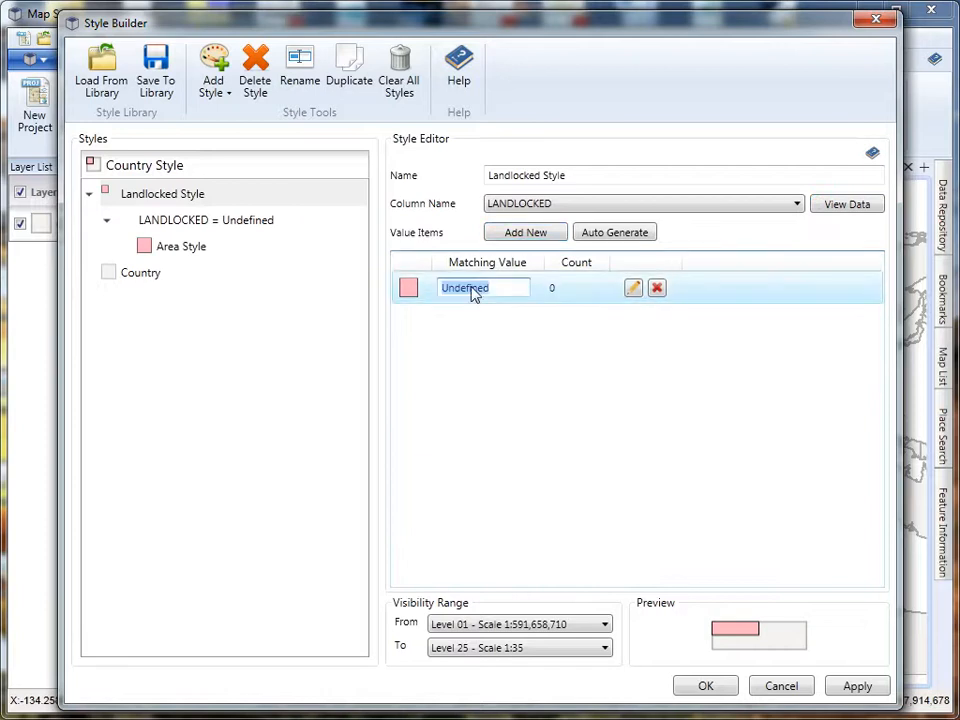
text(Y)
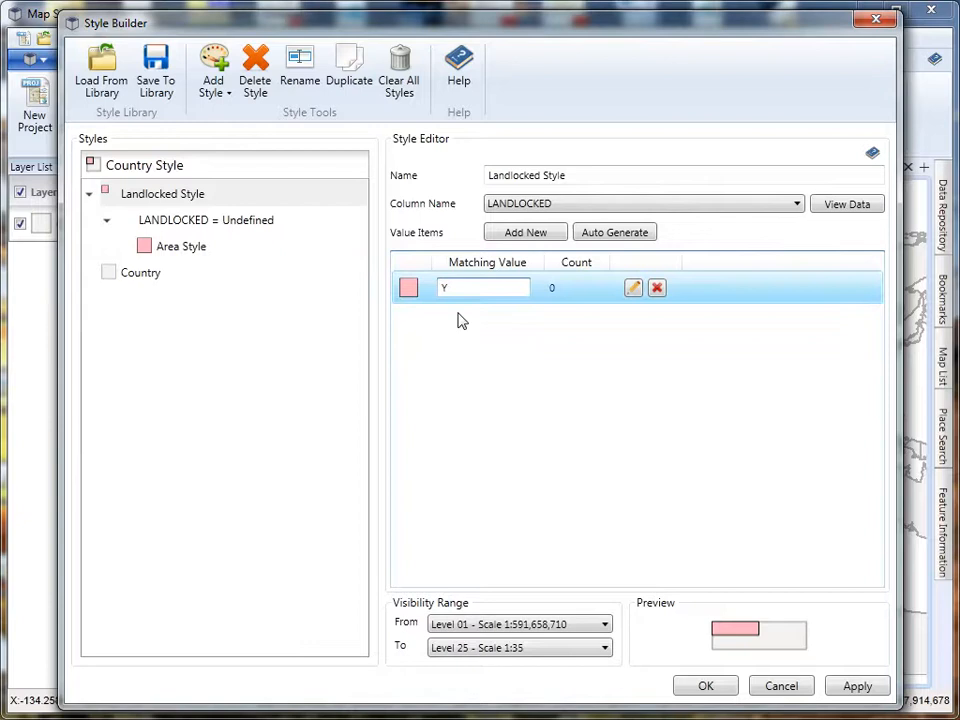
click(572, 295)
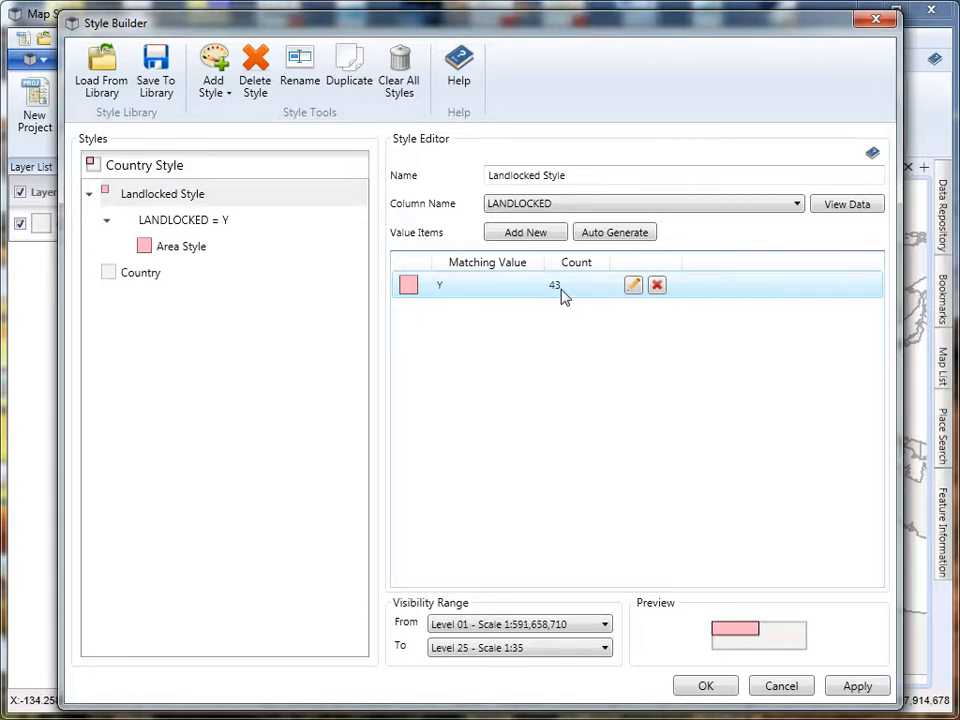
click(706, 686)
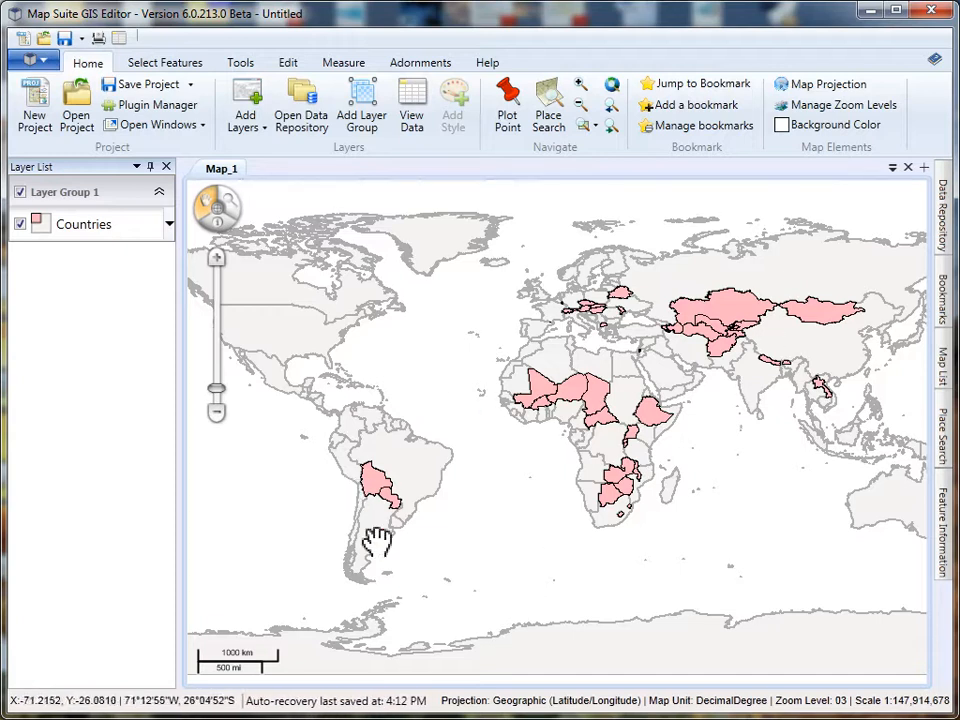
Step: Delete the "Y" value item from the Countries layer's Landlocked Style
double_click(40, 228)
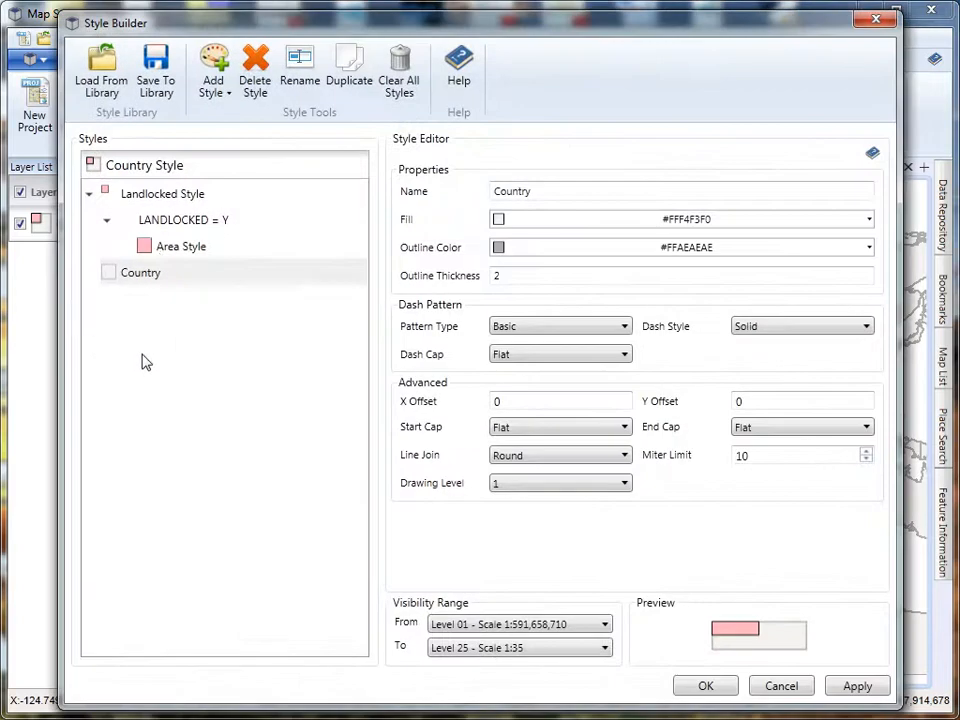
click(162, 224)
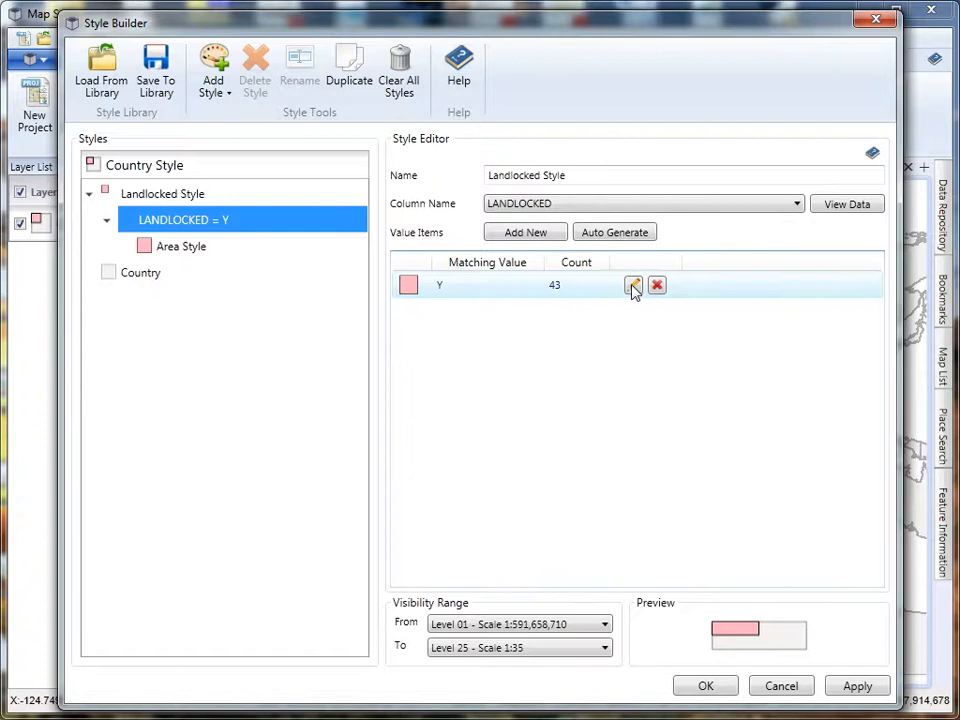
click(658, 287)
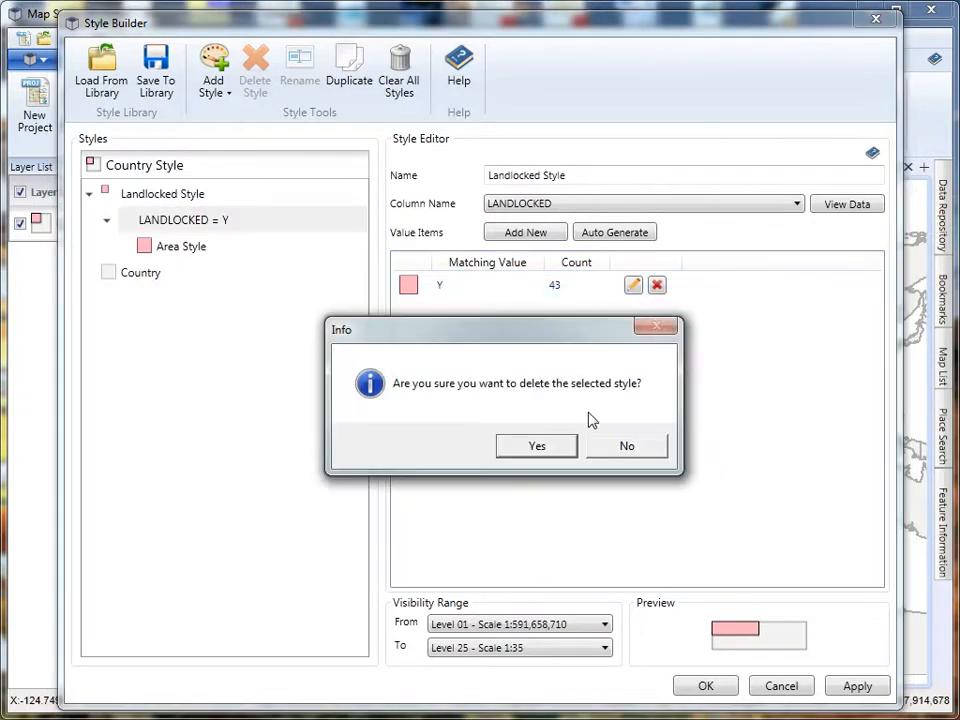
click(546, 451)
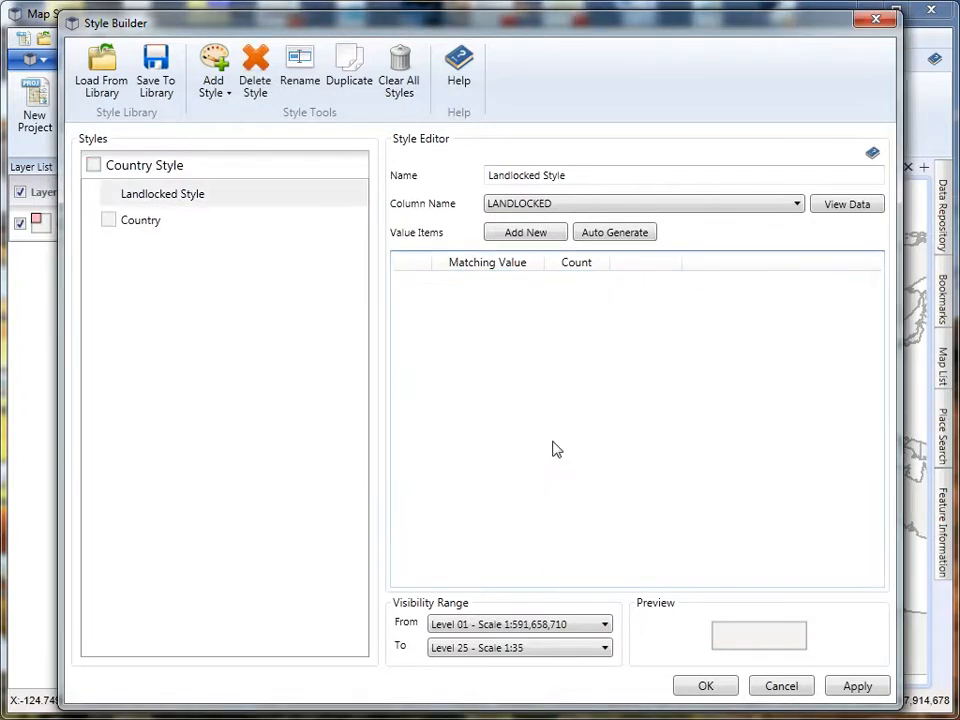
Step: Auto-generate the value items of Landlocked Style from the LANDLOCKED column
click(612, 236)
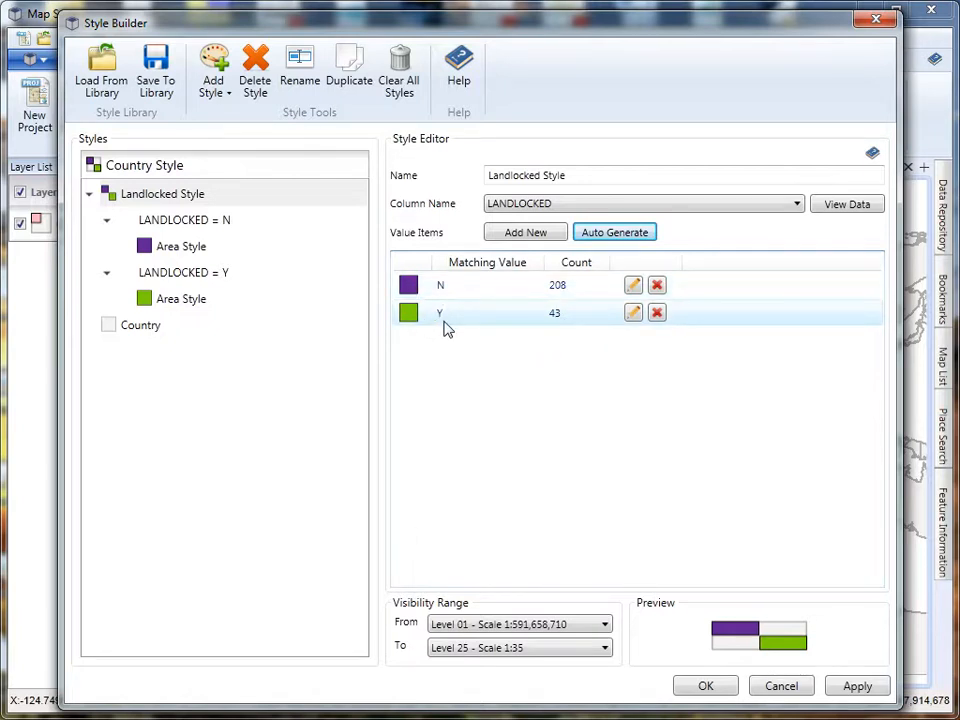
click(176, 252)
click(172, 274)
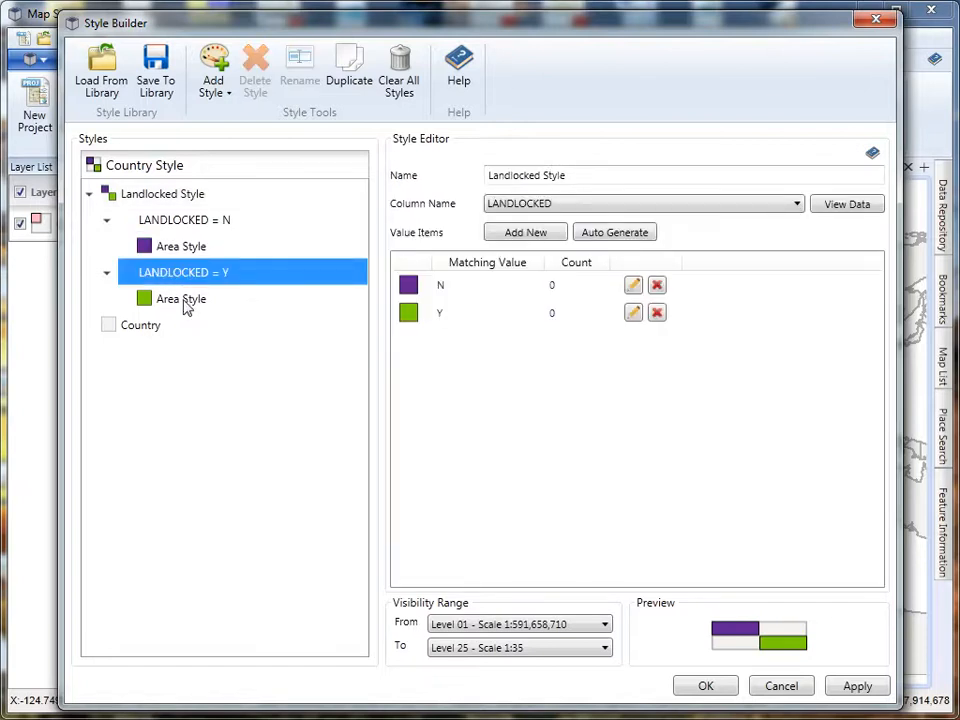
Step: Set the fill of the area style under LANDLOCKED = N to solid green #FF009900
click(165, 251)
click(566, 224)
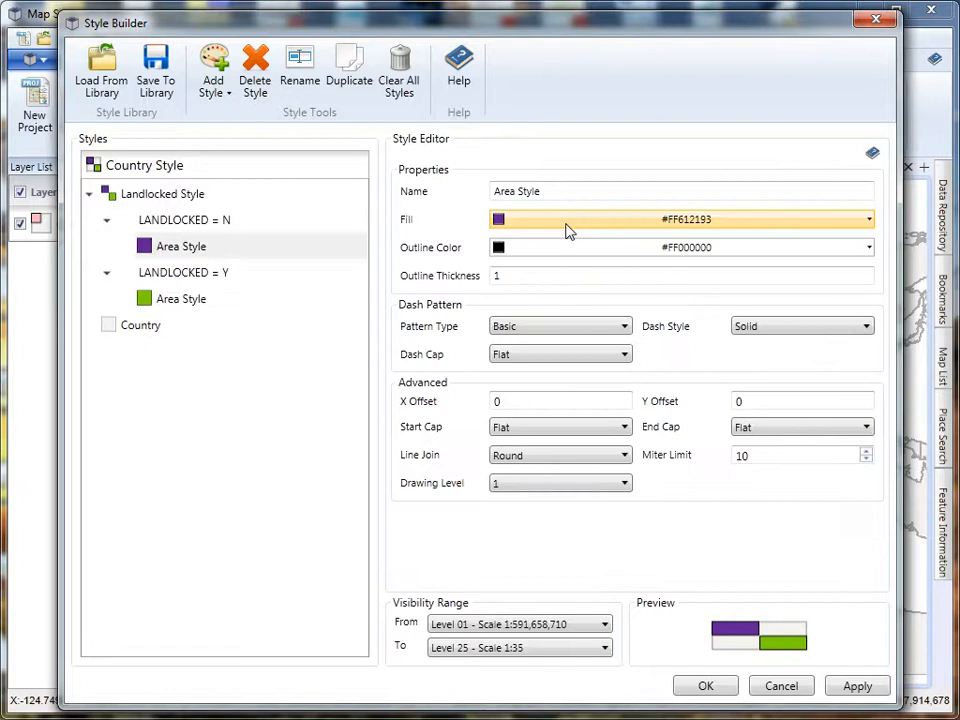
click(641, 223)
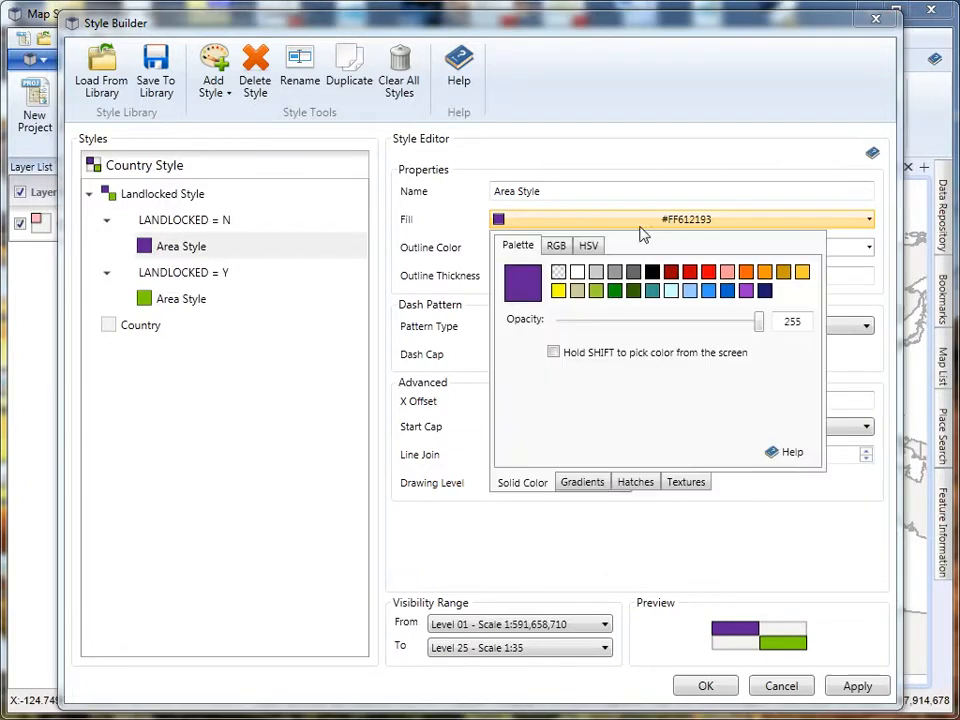
click(614, 290)
click(581, 227)
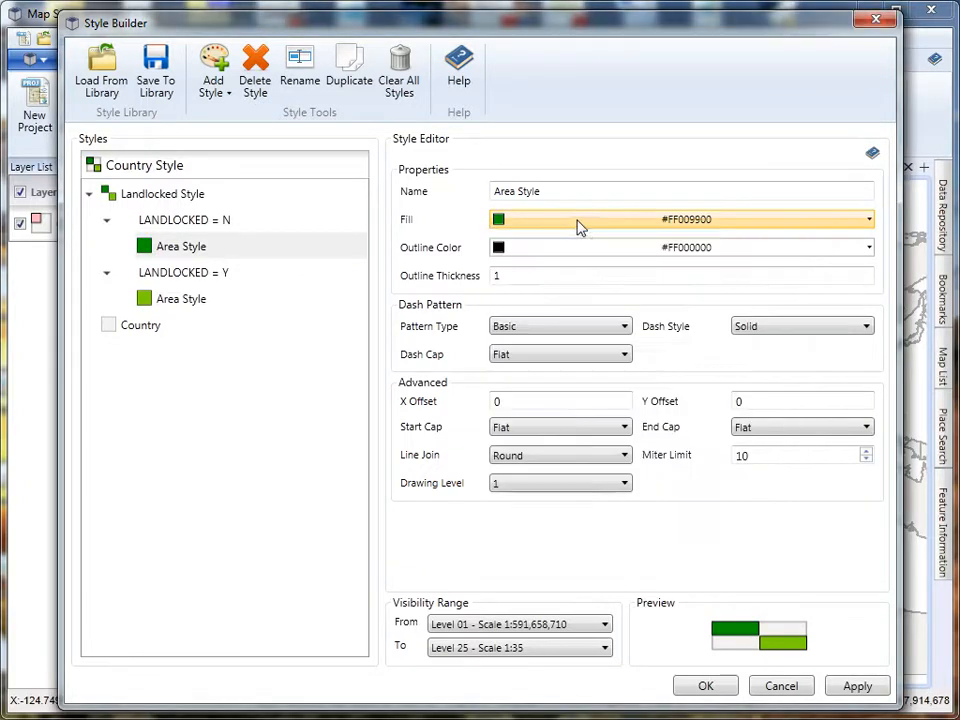
Step: Set the fill of the area style under LANDLOCKED = Y to solid red and apply the styles to the map
click(152, 302)
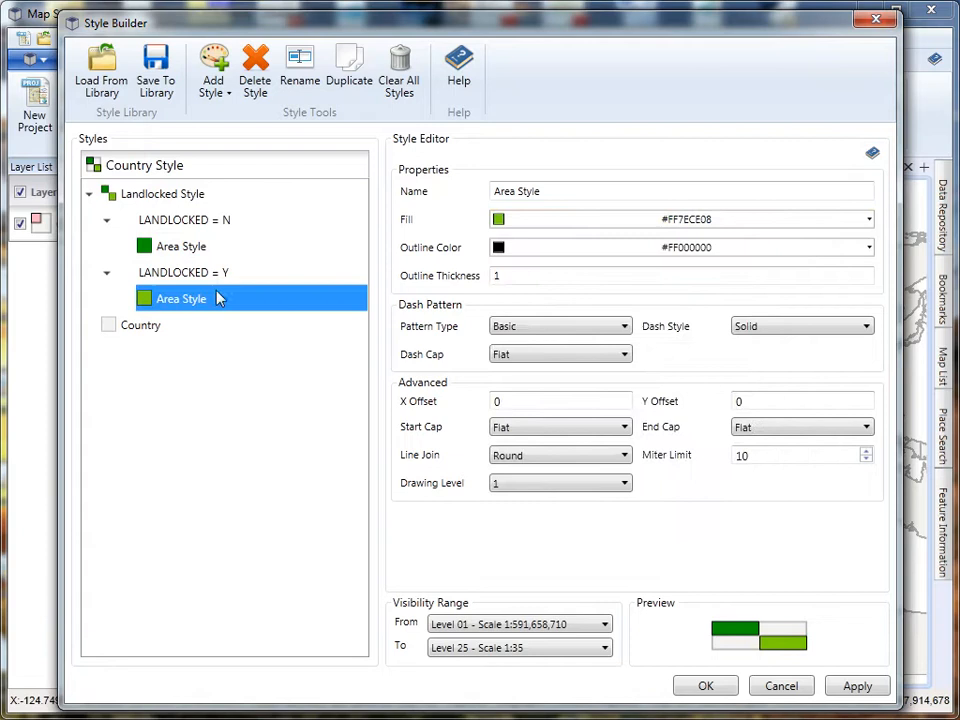
click(537, 220)
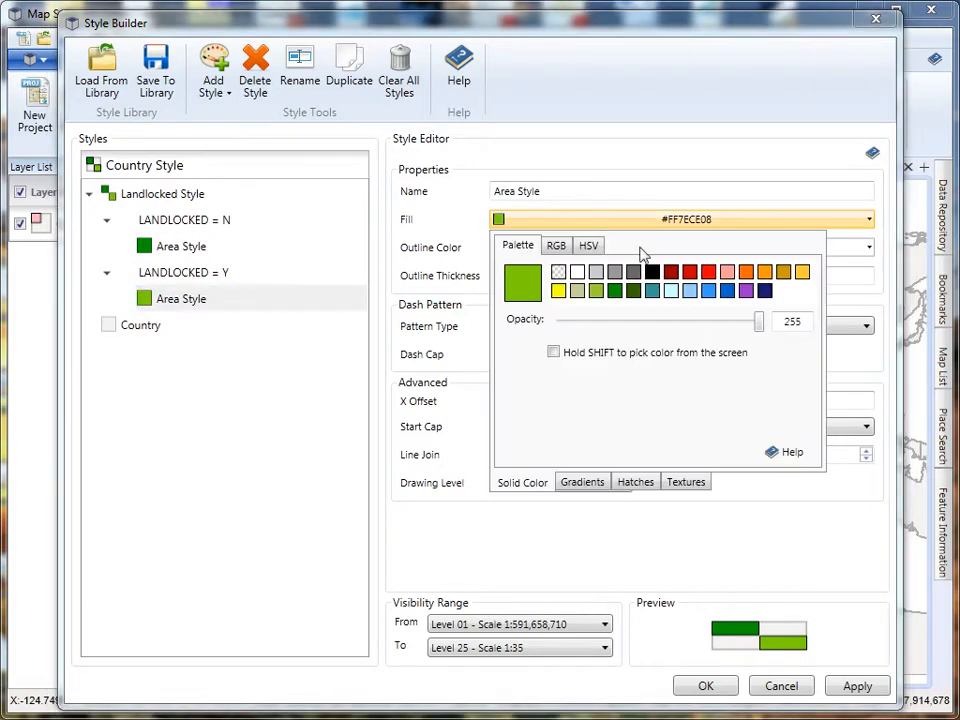
click(670, 271)
click(645, 218)
click(705, 686)
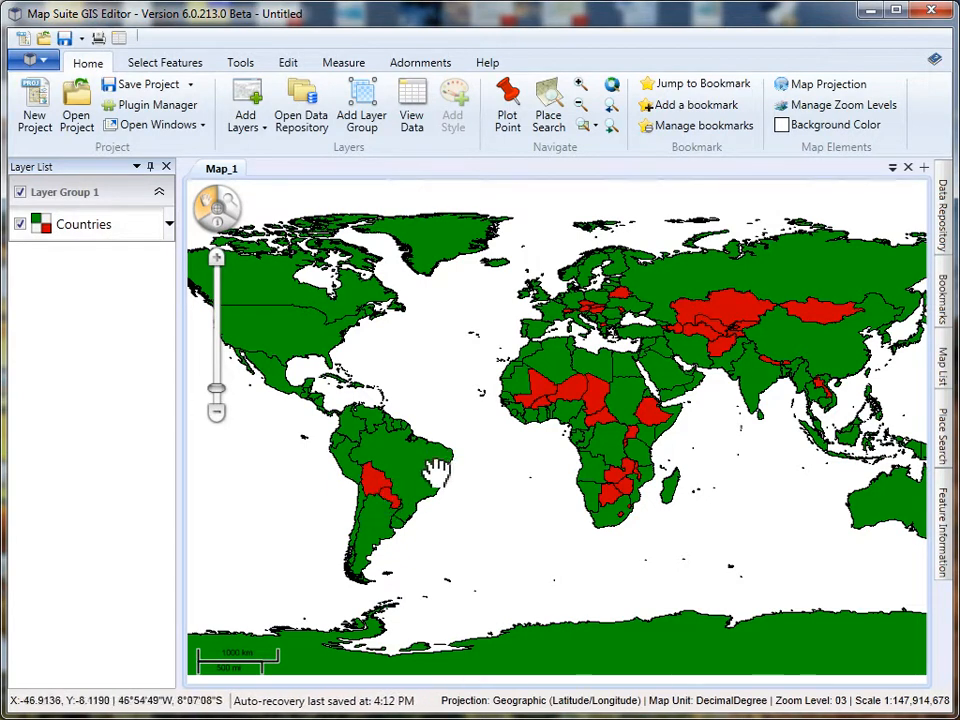
Step: Reopen the Countries layer's styles and review the value items of Landlocked Style
double_click(38, 225)
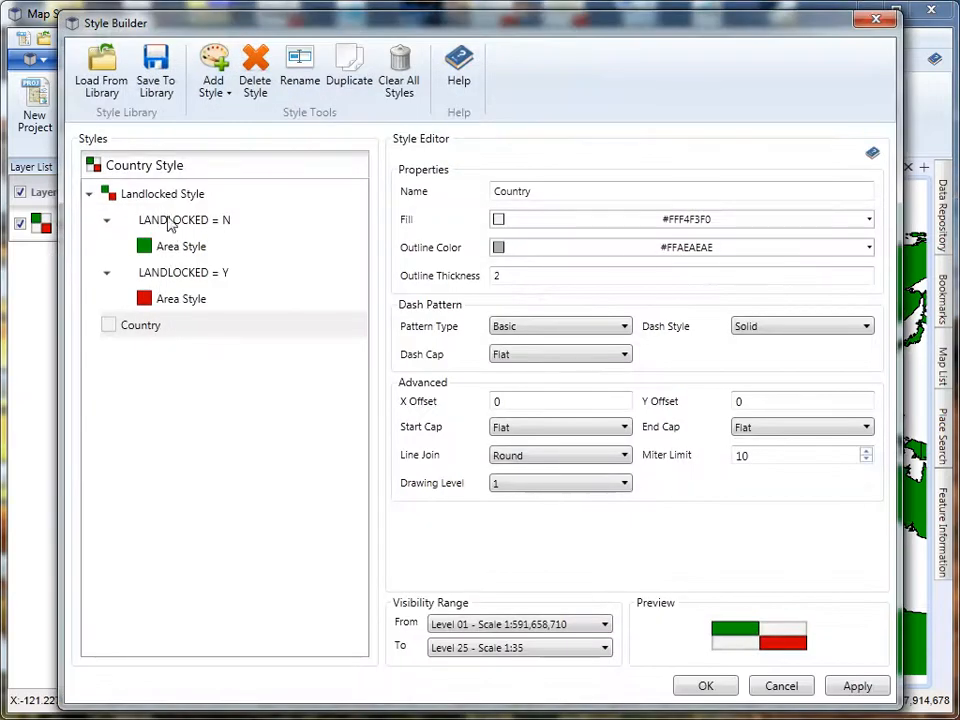
click(169, 200)
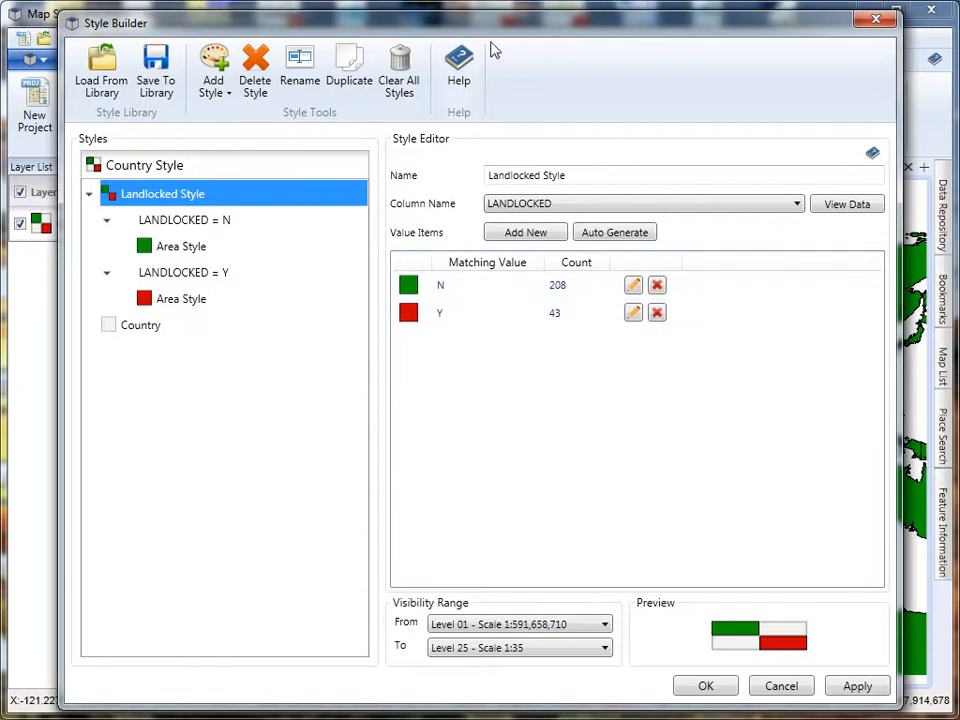
drag(519, 31, 529, 33)
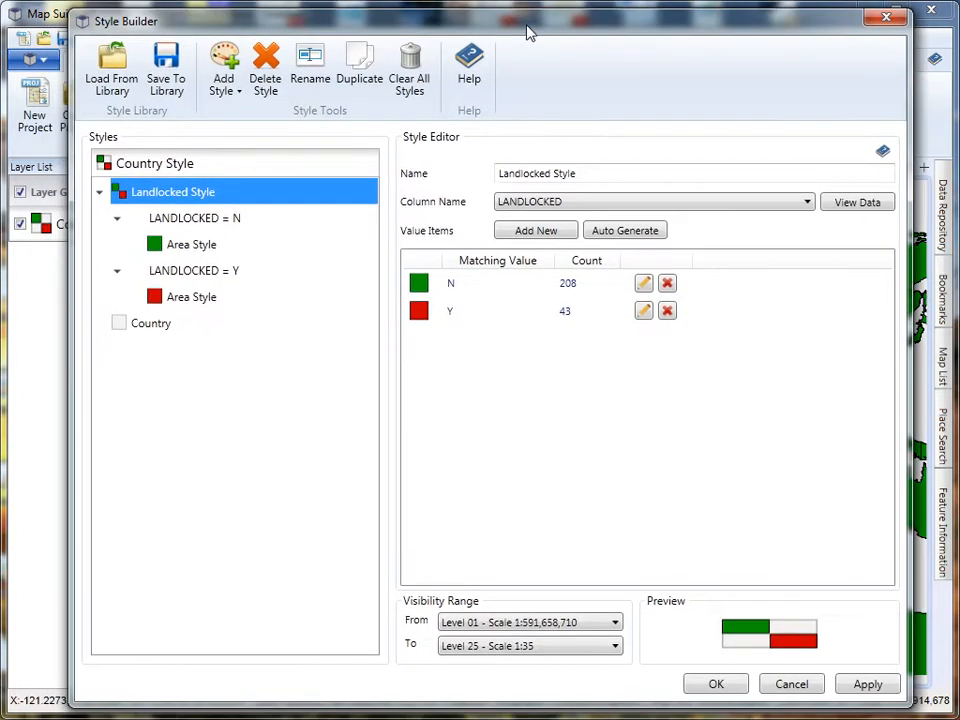